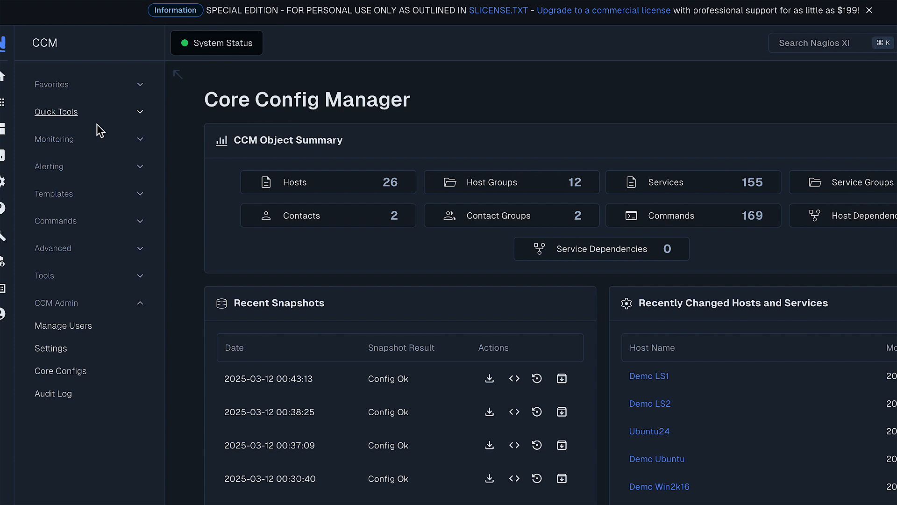
# Expand the Quick Tools, Monitoring, Alerting and Tools sidebar sections and show the CCM Hosts list
pyautogui.click(141, 114)
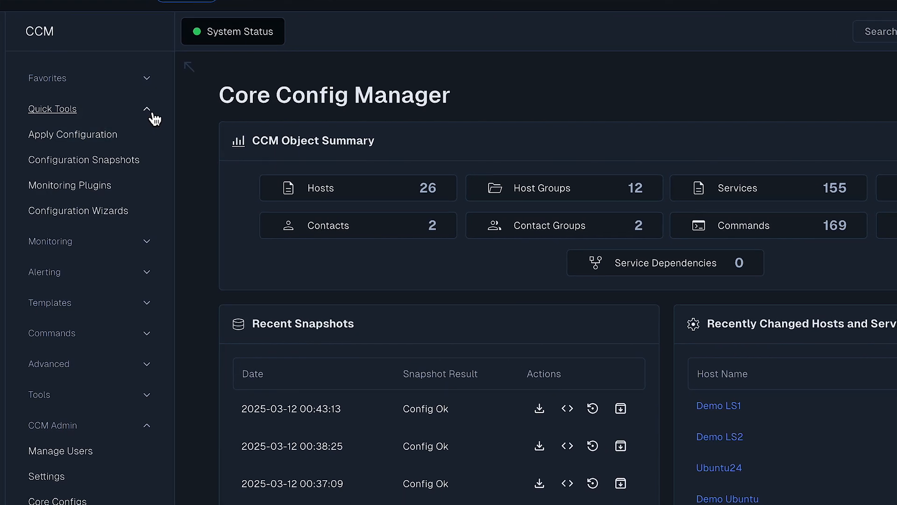
pyautogui.click(148, 243)
pyautogui.click(152, 395)
pyautogui.scroll(-4, 157, 406)
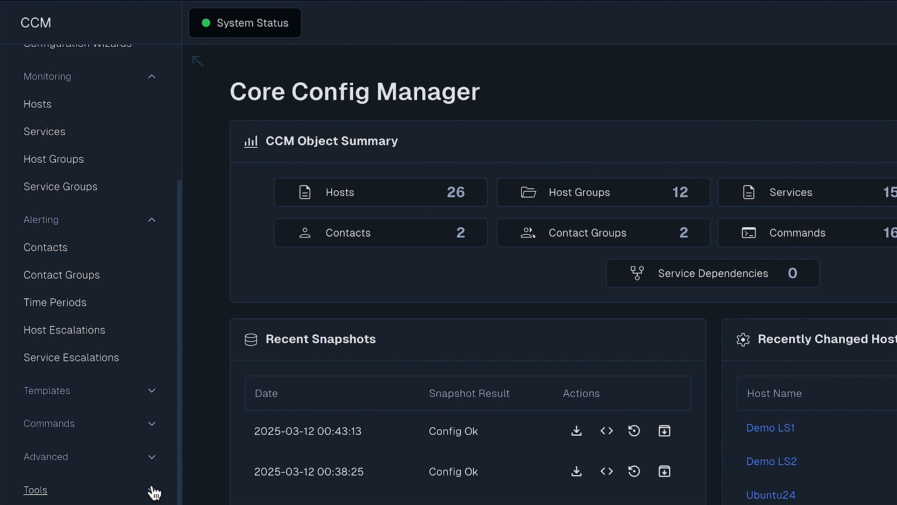
pyautogui.click(154, 493)
pyautogui.scroll(-4, 106, 422)
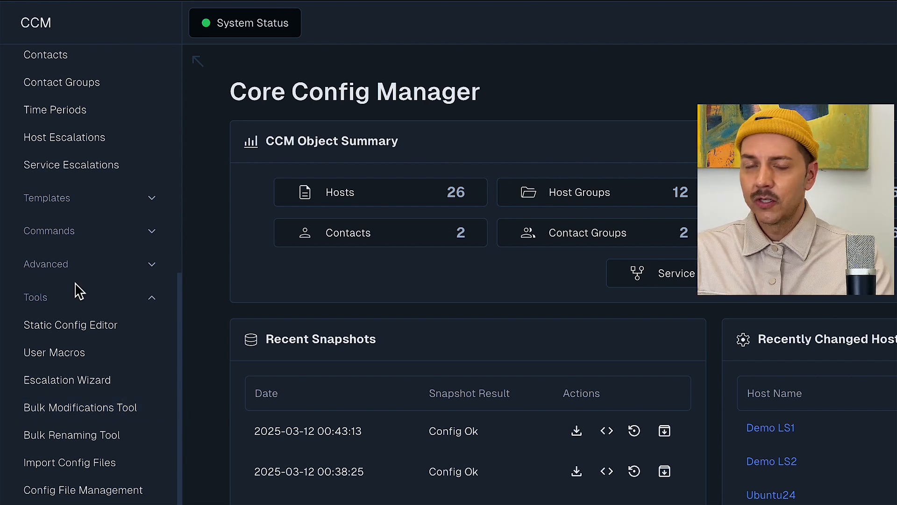
pyautogui.scroll(8, 76, 288)
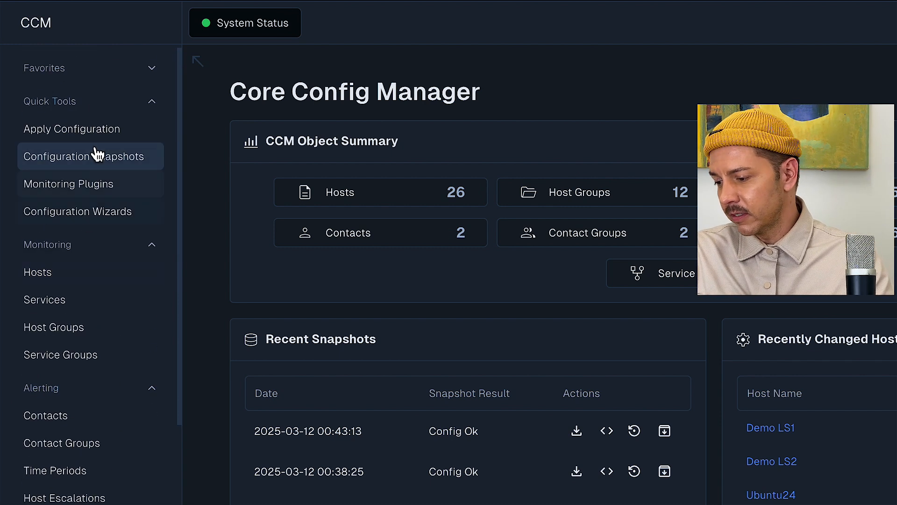
pyautogui.click(57, 283)
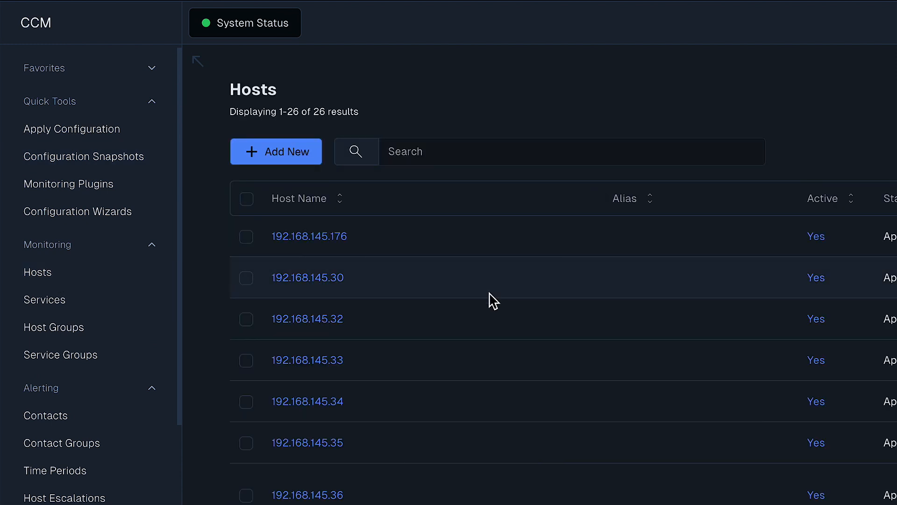
# Open host 192.168.145.176 in the Host Management editor
pyautogui.scroll(-8, 493, 301)
pyautogui.scroll(-4, 491, 300)
pyautogui.scroll(12, 489, 301)
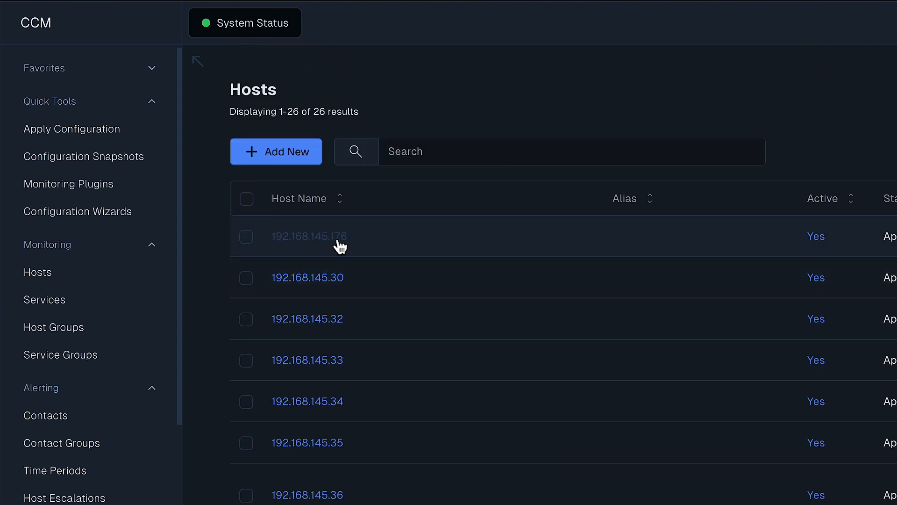
pyautogui.click(340, 247)
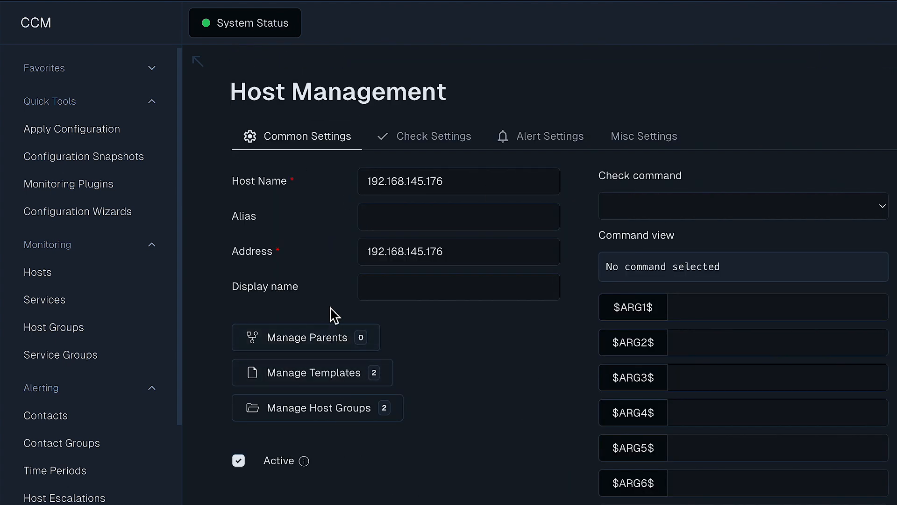
# Review the host's Check, Alert and Misc Settings, then return to Common Settings
pyautogui.click(423, 147)
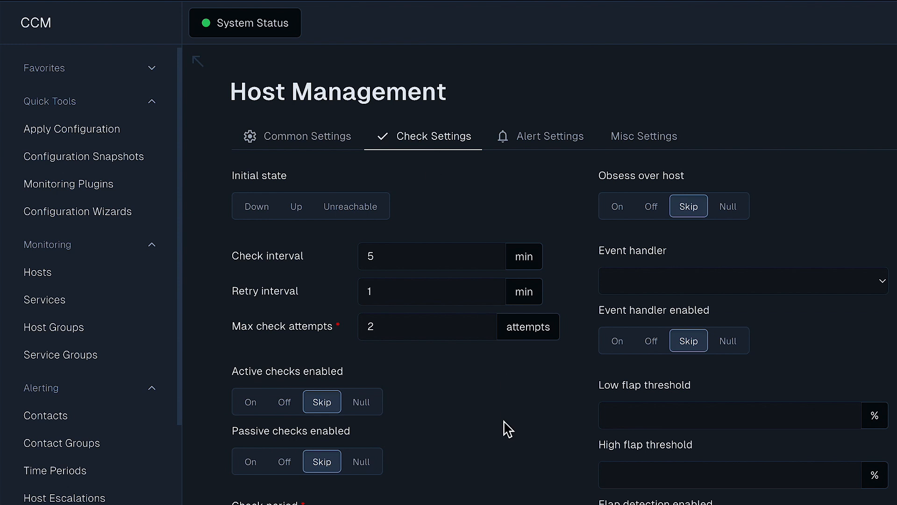
pyautogui.scroll(-5, 507, 428)
pyautogui.scroll(5, 507, 427)
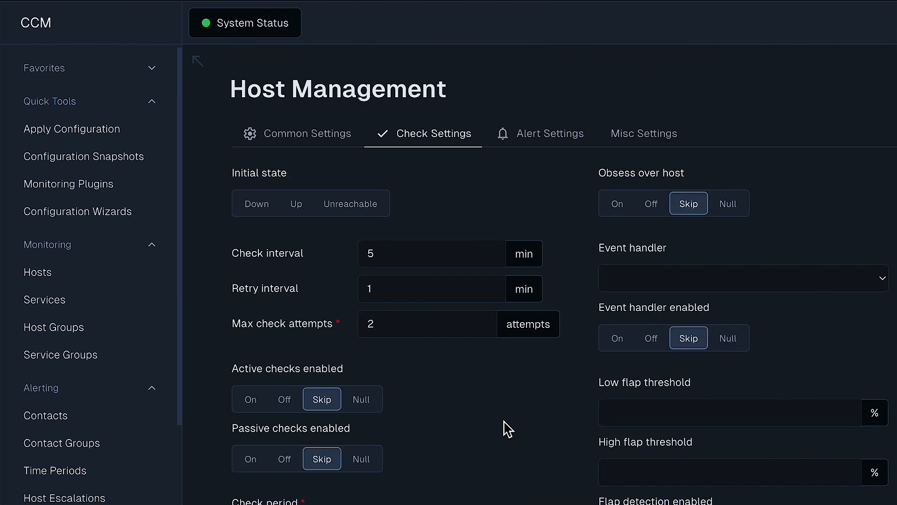
pyautogui.click(569, 144)
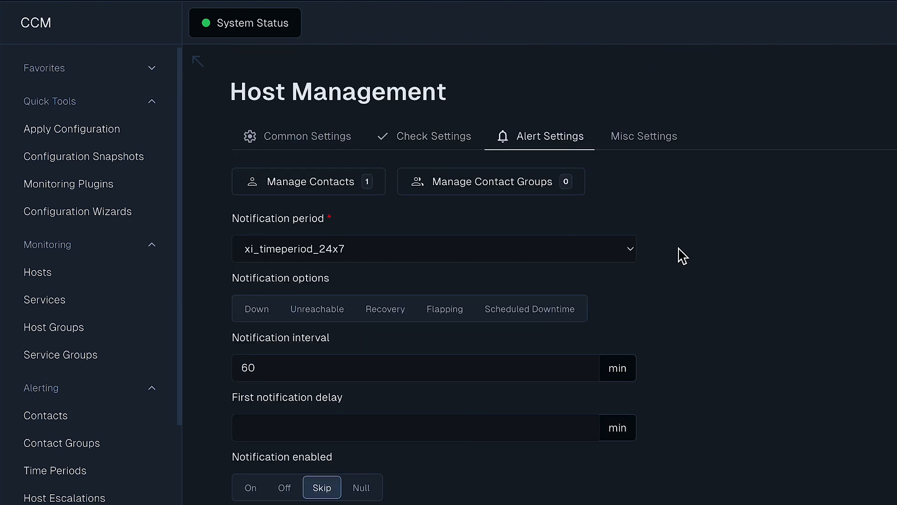
pyautogui.click(664, 138)
pyautogui.click(545, 136)
pyautogui.click(455, 136)
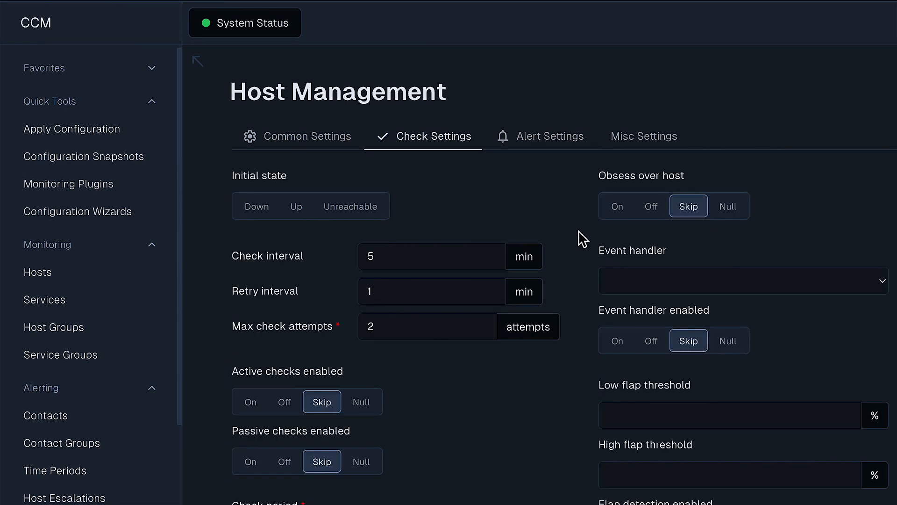
pyautogui.scroll(-5, 581, 239)
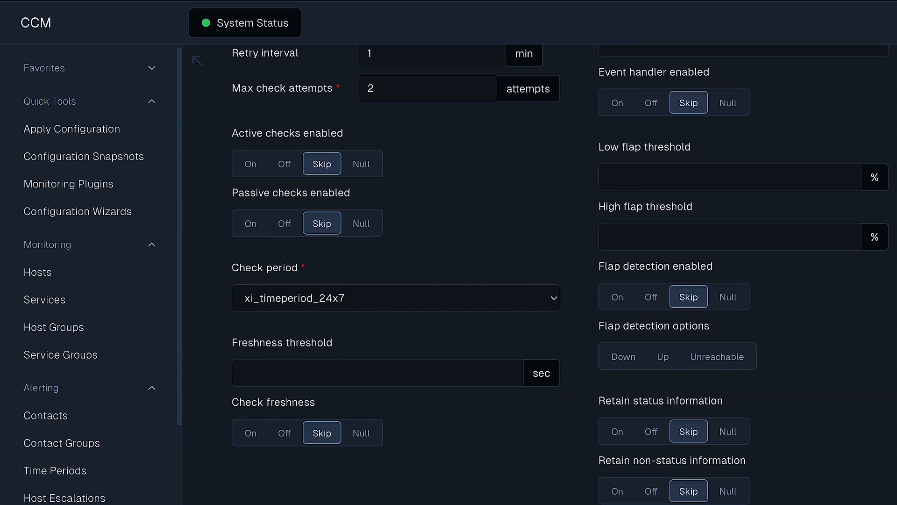
pyautogui.scroll(5, 440, 124)
pyautogui.click(322, 146)
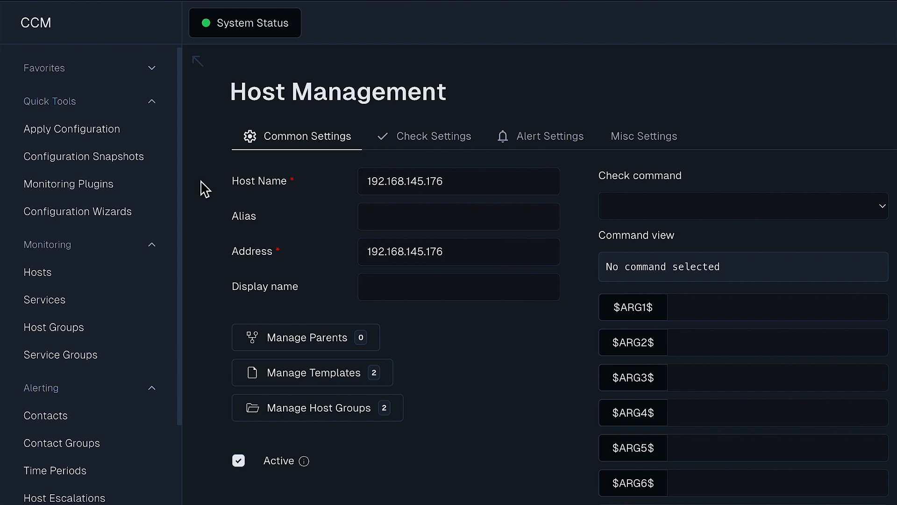
pyautogui.scroll(-1, 499, 406)
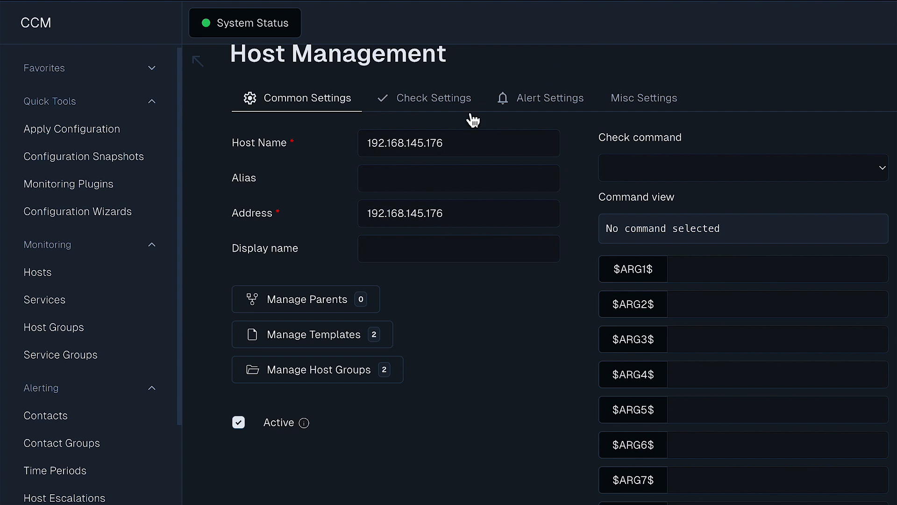
# Go back to the Hosts list and open host 192.168.145.30 for editing
pyautogui.scroll(1, 463, 110)
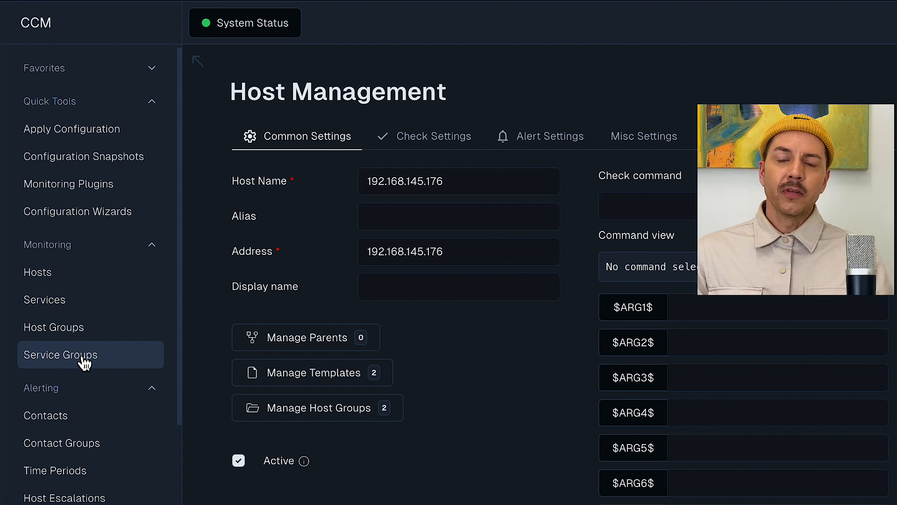
pyautogui.click(60, 277)
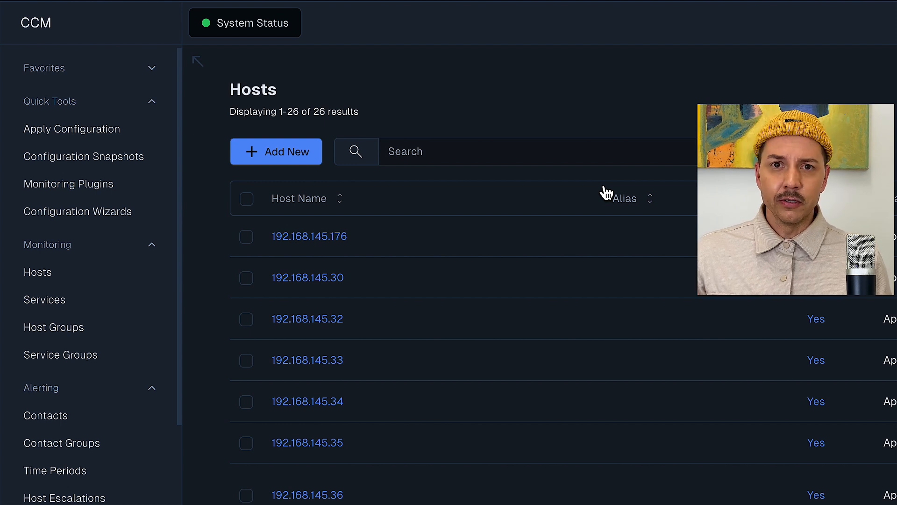
pyautogui.click(330, 280)
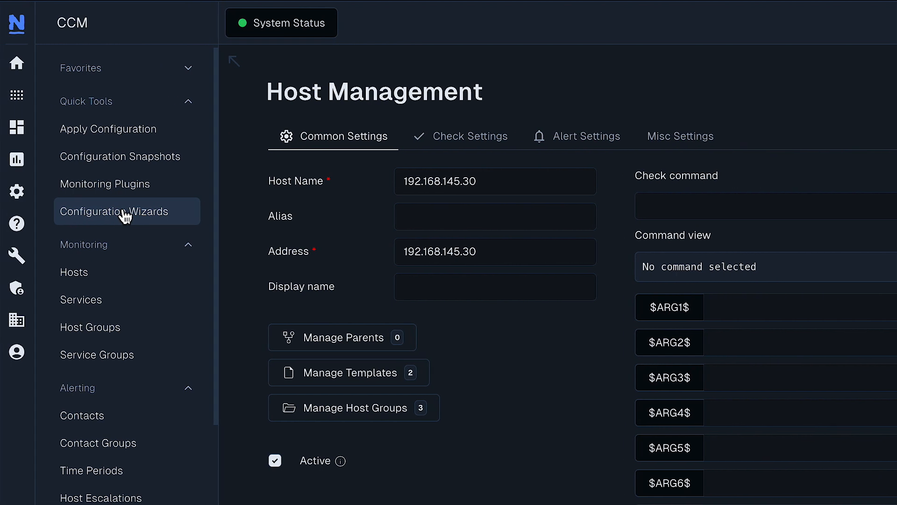
# From the Home dashboard, open Maps > Network Status Map
pyautogui.click(23, 68)
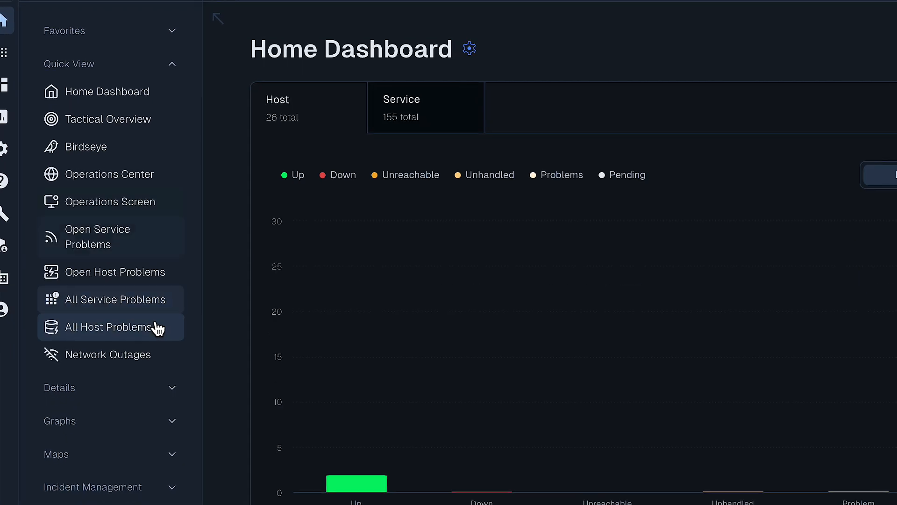
pyautogui.click(70, 455)
pyautogui.click(49, 460)
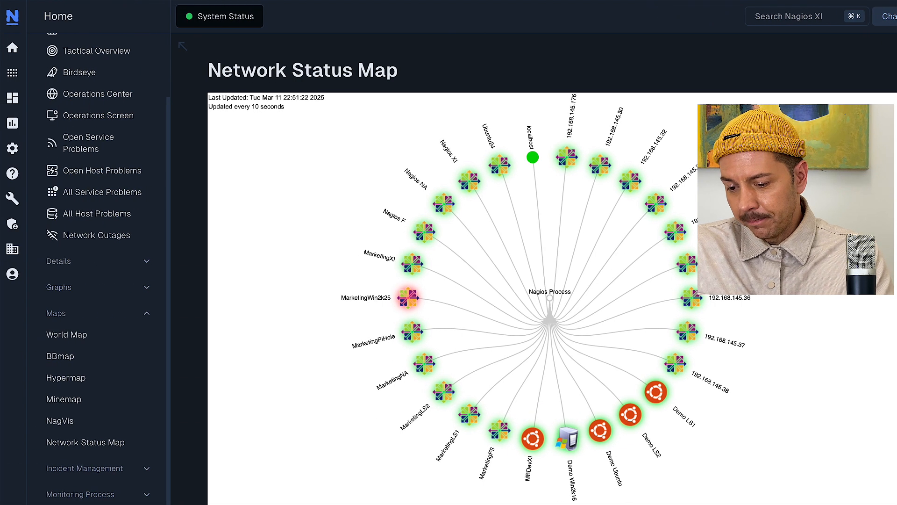
# In Core Config Manager's Bulk Modifications Tool, start the Add Parent Host(s) step
pyautogui.moveTo(14, 152)
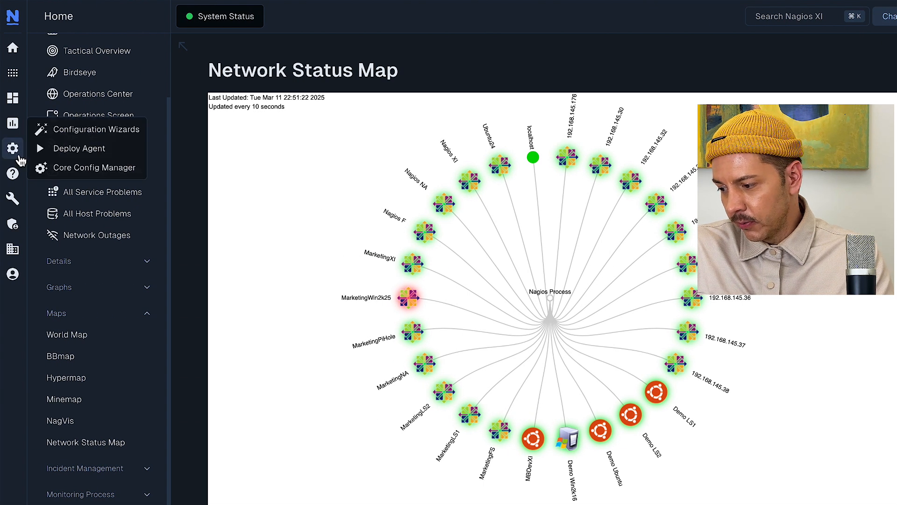
pyautogui.click(72, 171)
pyautogui.scroll(-6, 84, 296)
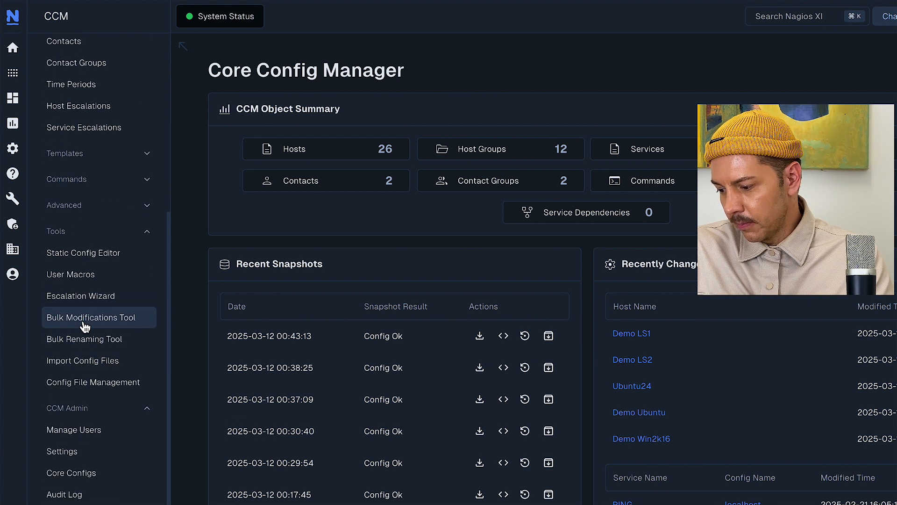
pyautogui.click(84, 322)
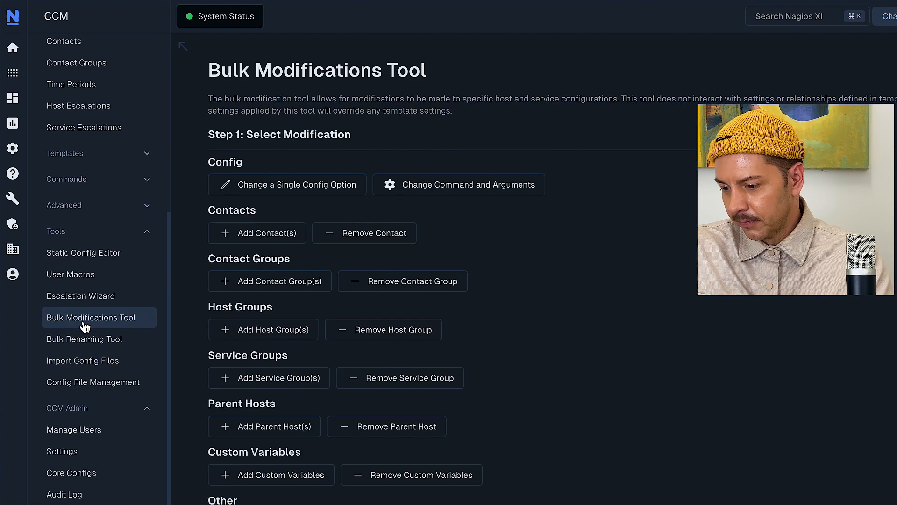
pyautogui.scroll(-1, 299, 134)
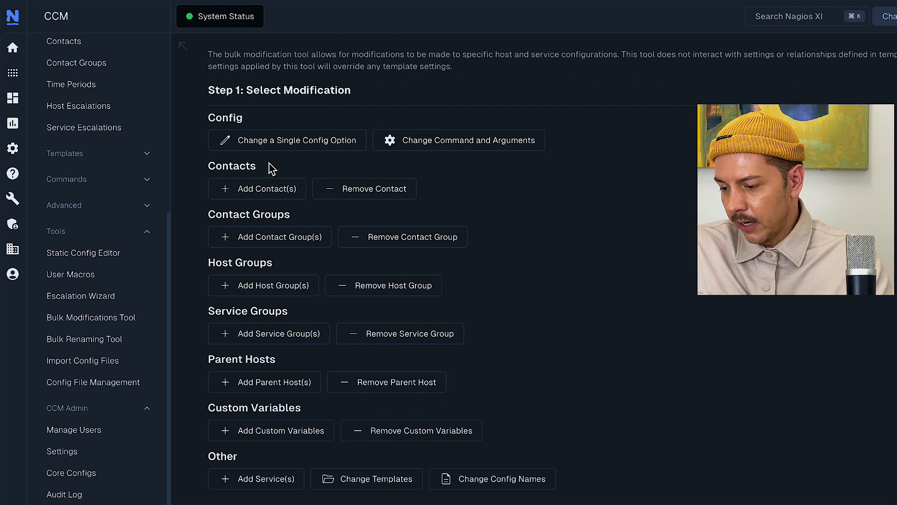
pyautogui.click(275, 382)
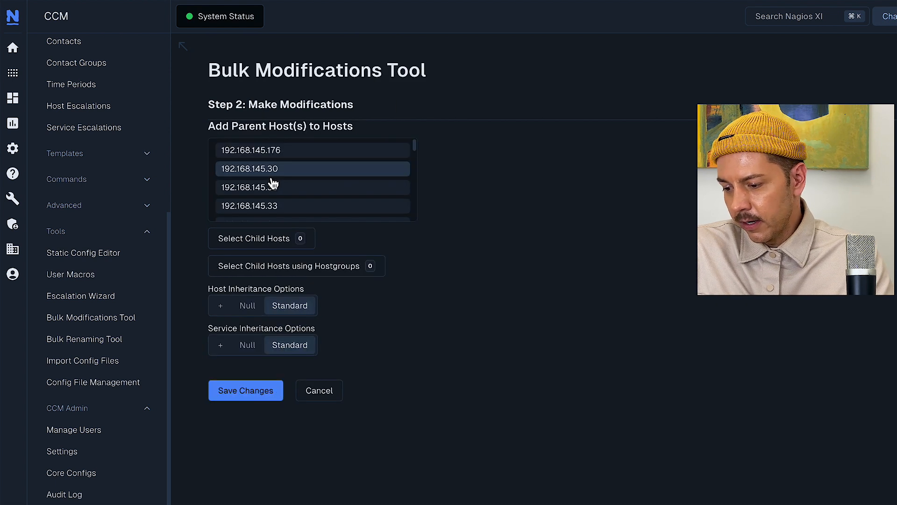
# Choose 192.168.145.176 as the parent host
pyautogui.scroll(-2, 303, 178)
pyautogui.scroll(3, 303, 176)
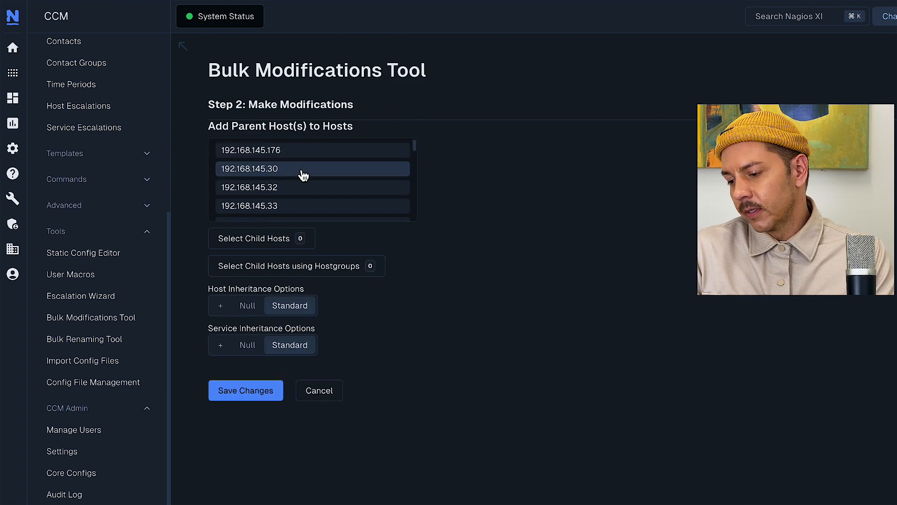
pyautogui.click(256, 154)
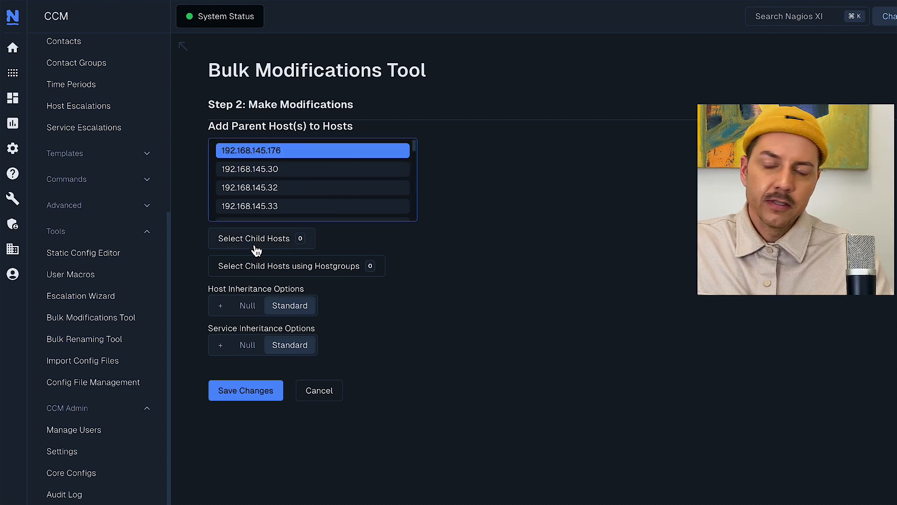
# Assign Demo LS1 through Demo Win2k16 plus Ubuntu24 as its five child hosts
pyautogui.click(269, 248)
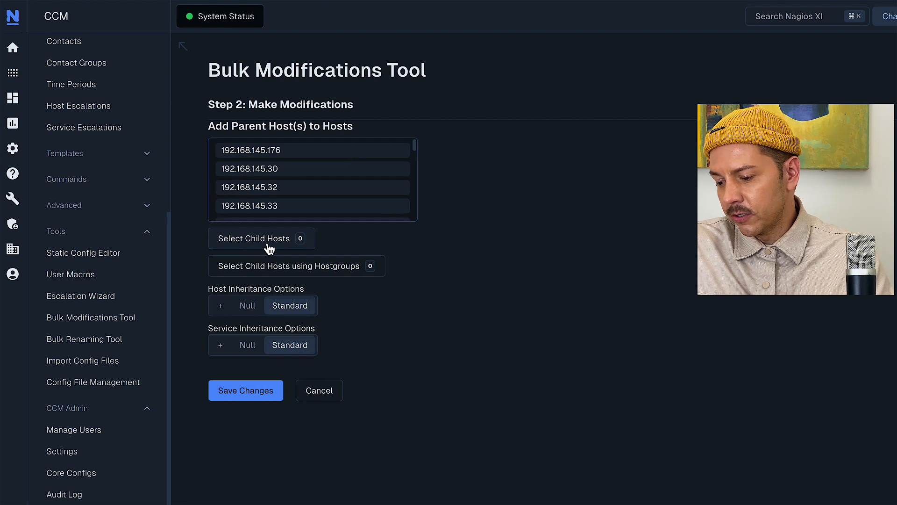
pyautogui.click(368, 183)
pyautogui.scroll(-1, 362, 186)
pyautogui.scroll(-3, 361, 186)
pyautogui.click(361, 182)
pyautogui.scroll(-2, 361, 186)
pyautogui.scroll(2, 361, 186)
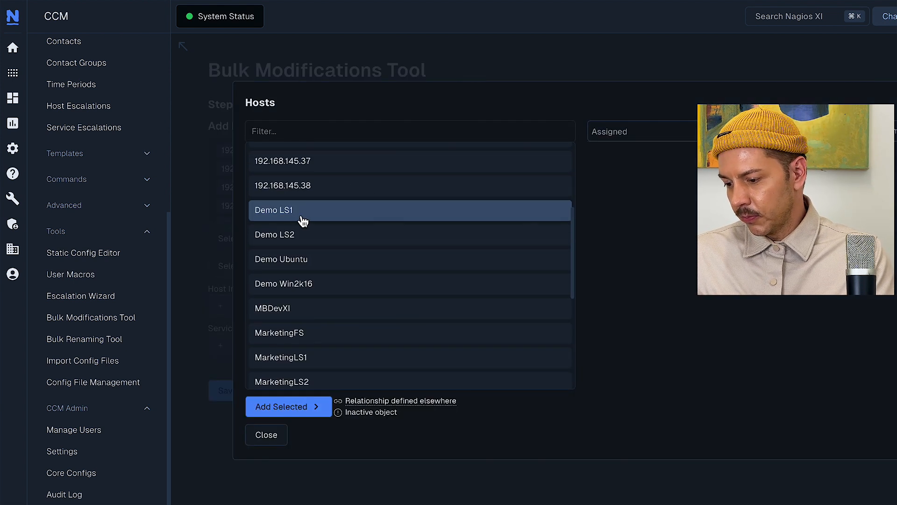
pyautogui.click(340, 207)
pyautogui.keyDown('shift'); pyautogui.click(329, 279); pyautogui.keyUp('shift')
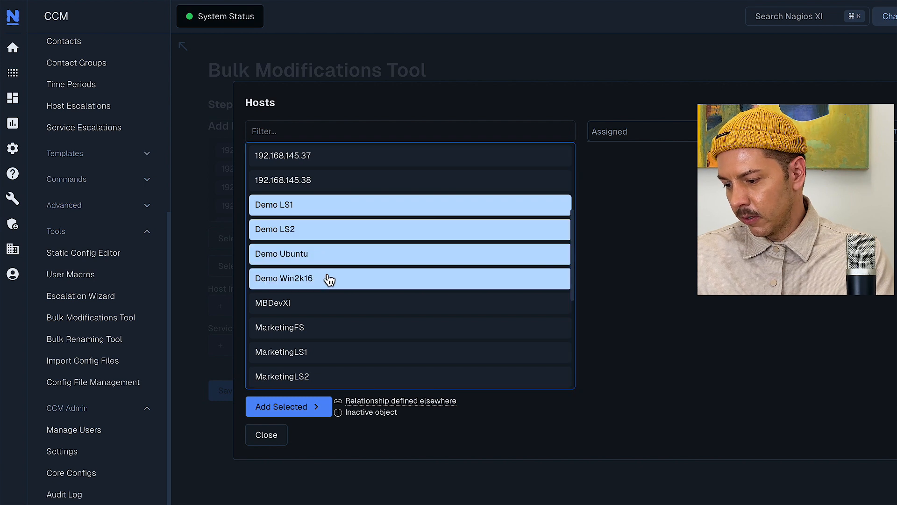
pyautogui.scroll(-5, 330, 279)
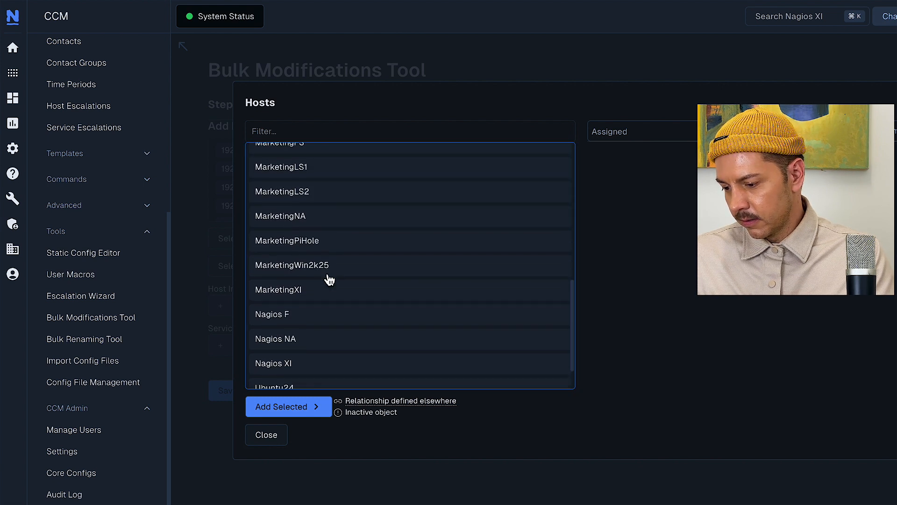
pyautogui.scroll(-1, 330, 279)
pyautogui.click(290, 351)
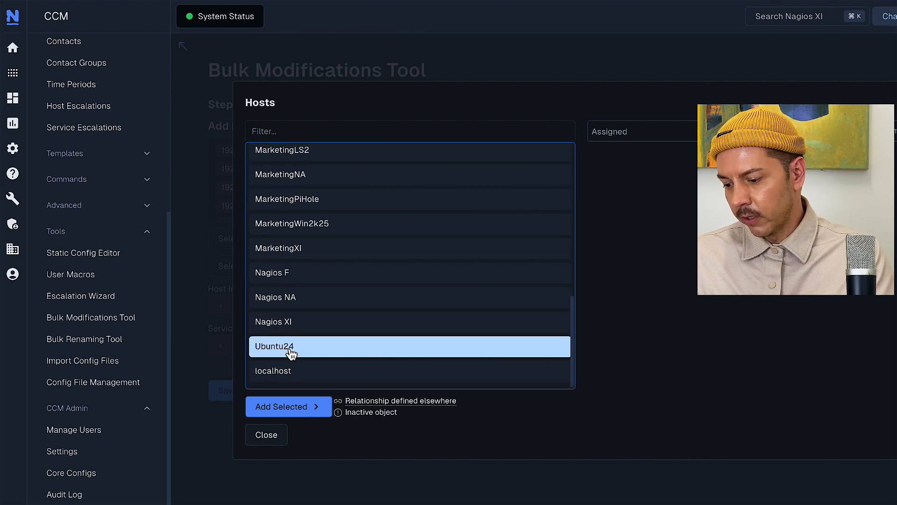
pyautogui.click(286, 407)
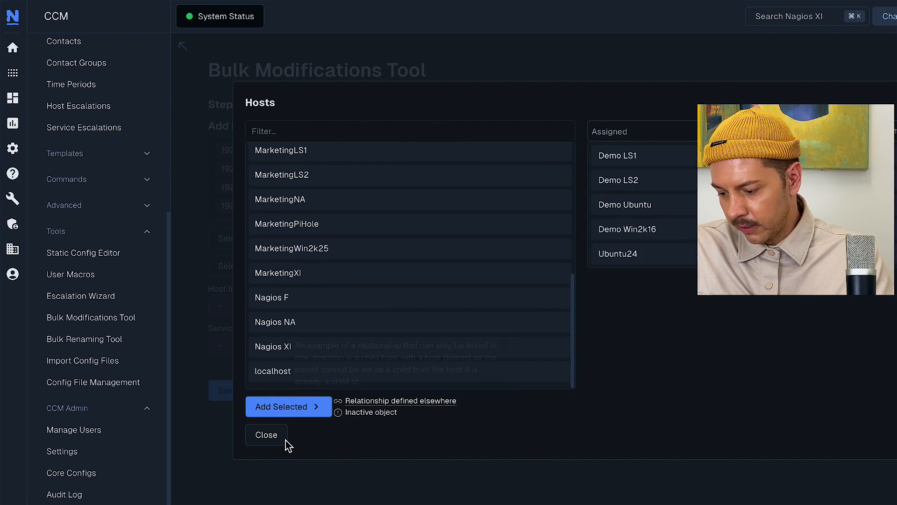
pyautogui.click(264, 436)
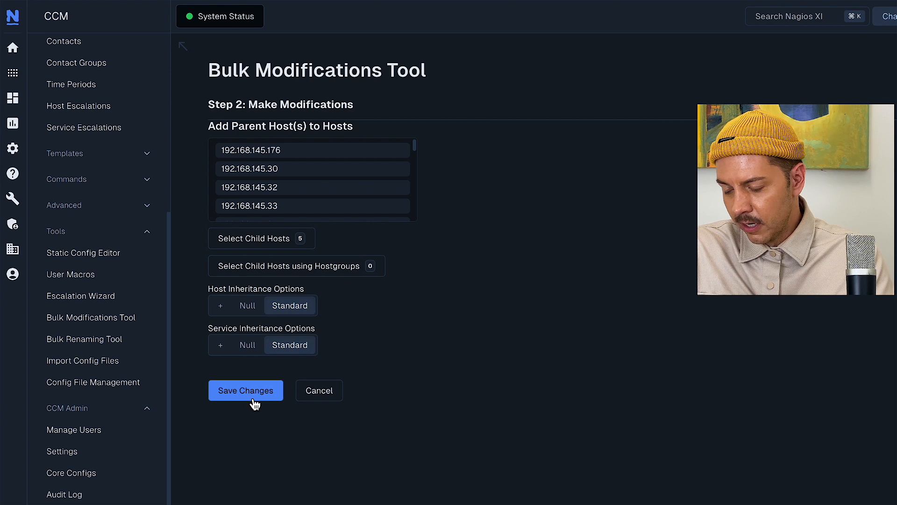
# Save and apply the parent-host changes to Nagios Core, then return to the Home Dashboard
pyautogui.click(268, 396)
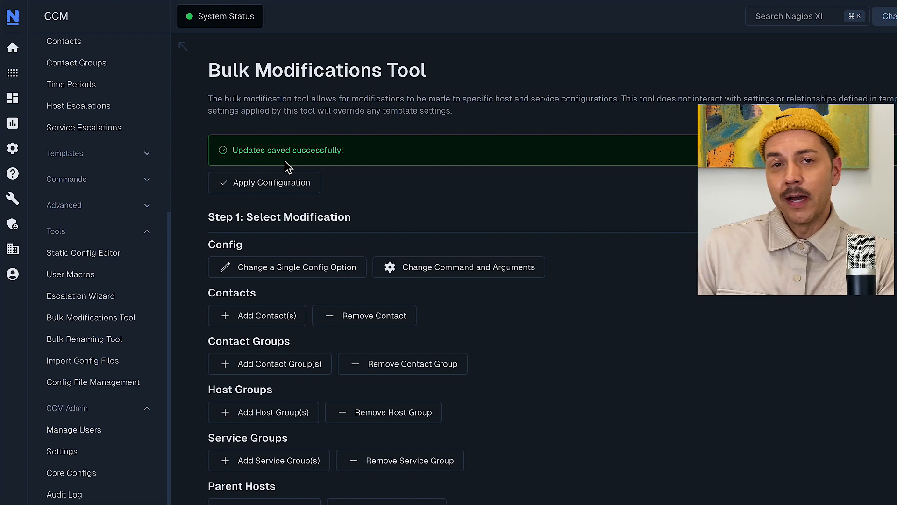
pyautogui.click(294, 188)
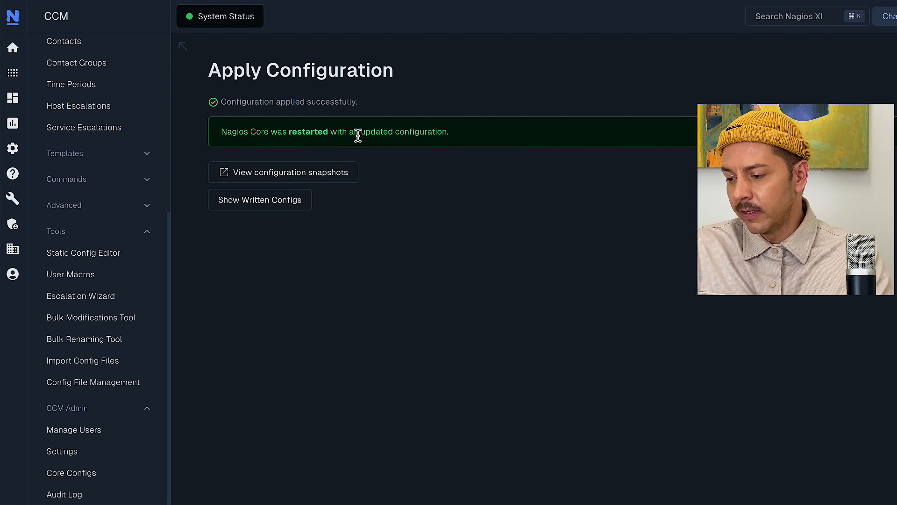
pyautogui.click(12, 48)
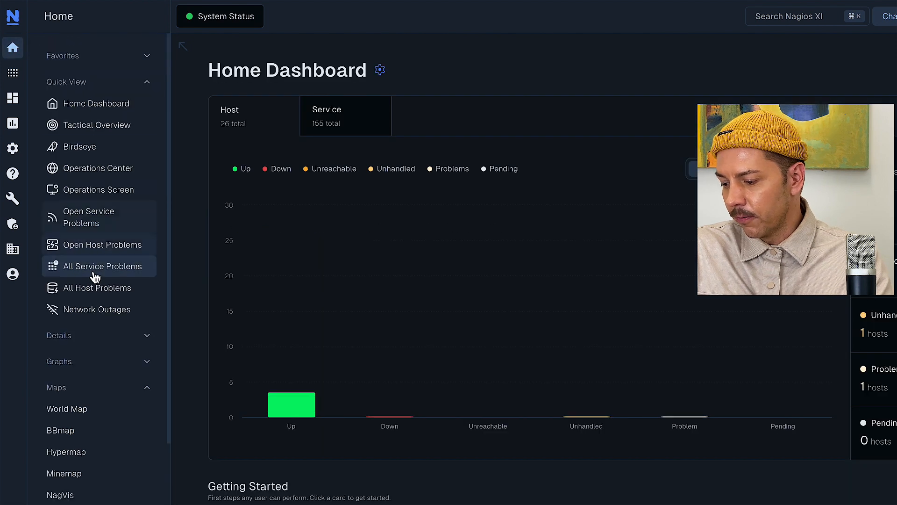
# Check that the Network Status Map shows five hosts under 192.168.145.176, then open Core Config Manager
pyautogui.scroll(-2, 95, 275)
pyautogui.click(76, 447)
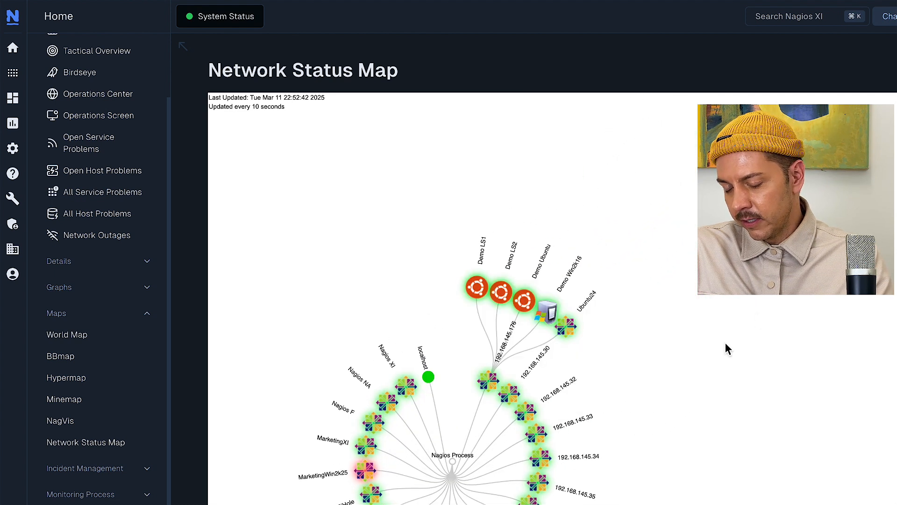
pyautogui.scroll(3, 611, 390)
pyautogui.scroll(1, 609, 386)
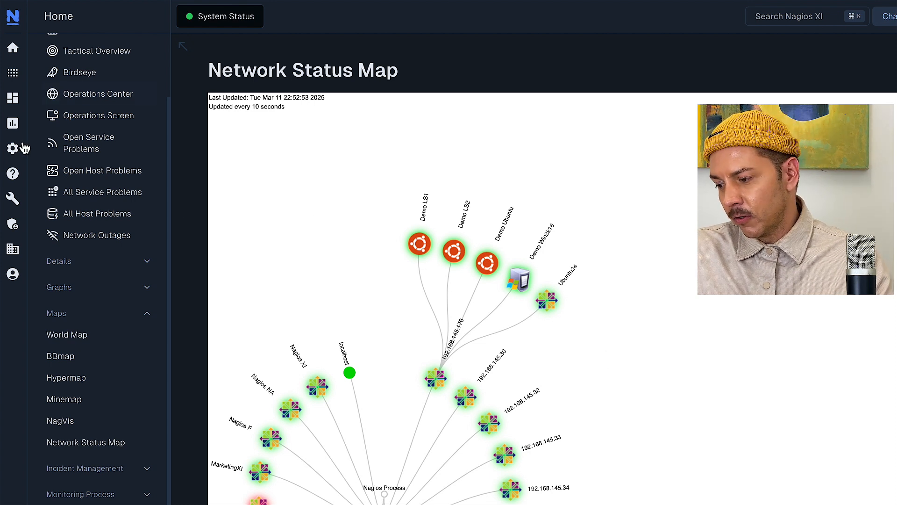
pyautogui.moveTo(12, 148)
pyautogui.click(70, 169)
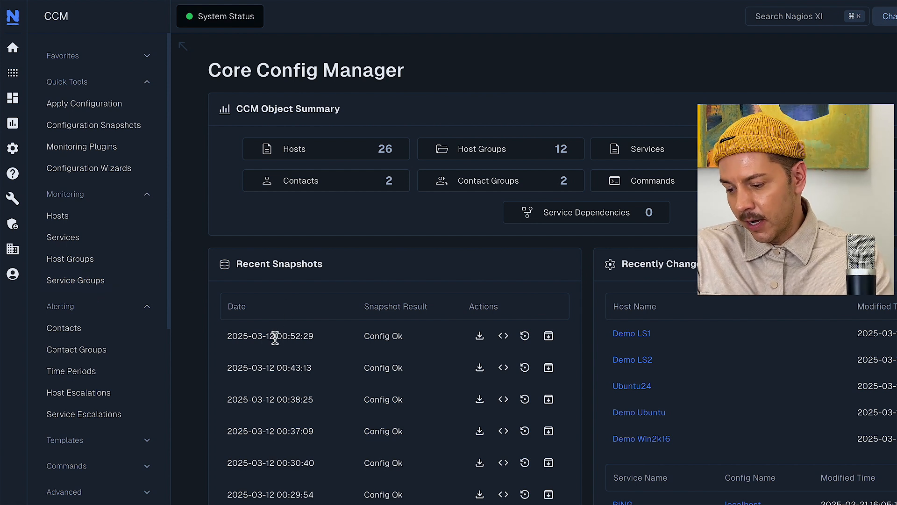
pyautogui.scroll(-2, 348, 257)
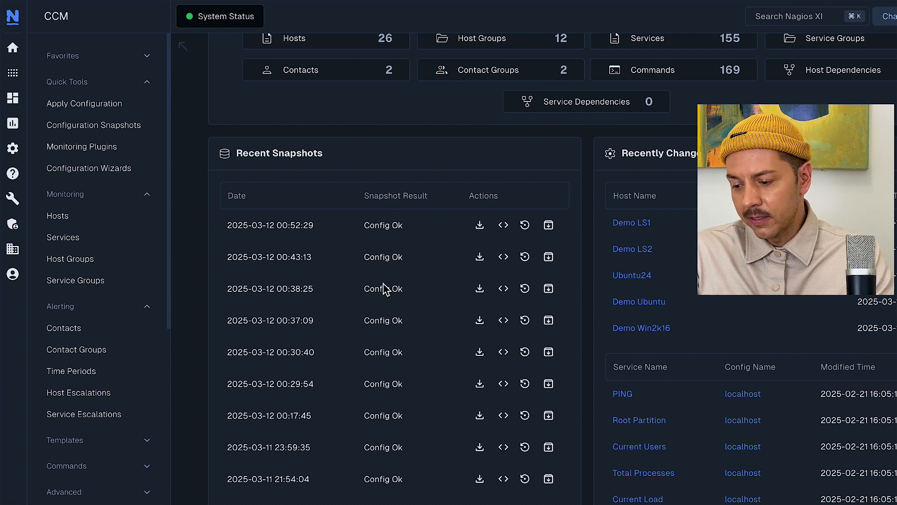
pyautogui.scroll(-2, 385, 287)
pyautogui.scroll(1, 385, 290)
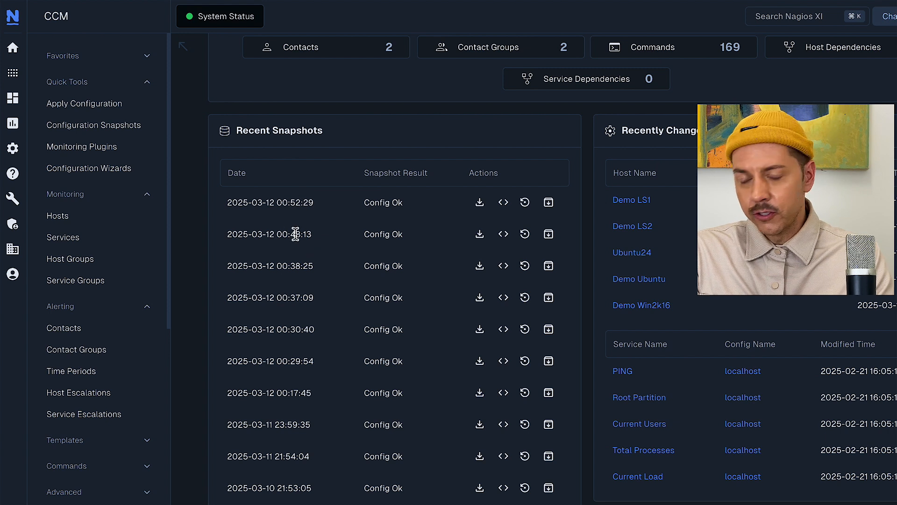
pyautogui.click(526, 236)
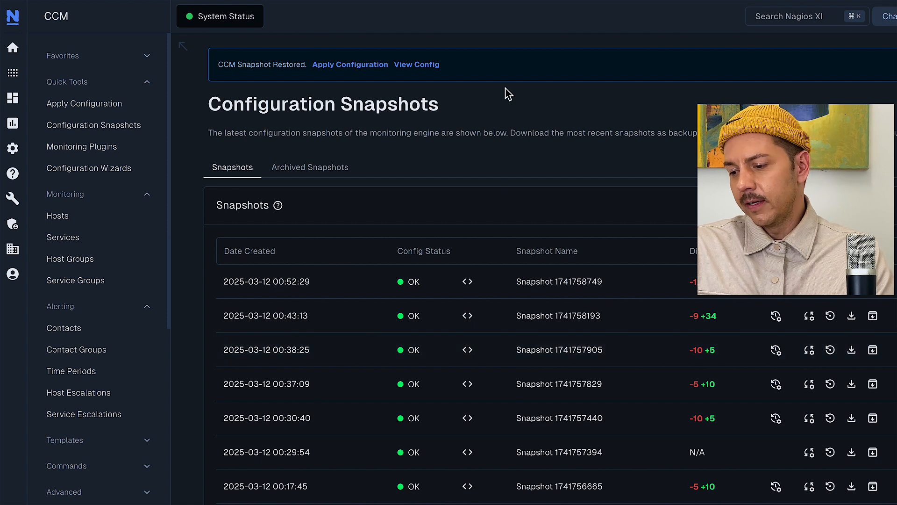
# Apply the restored configuration, then open the Network Status Map from Home
pyautogui.click(332, 70)
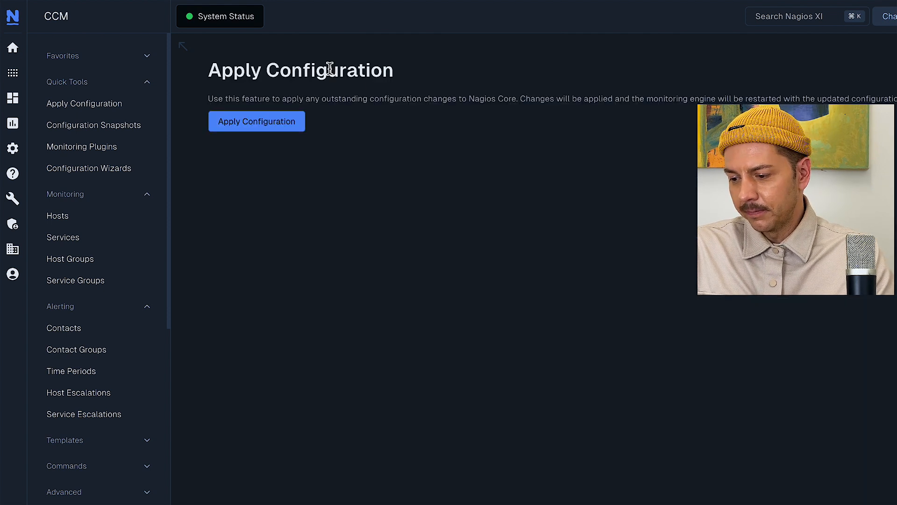
pyautogui.click(282, 126)
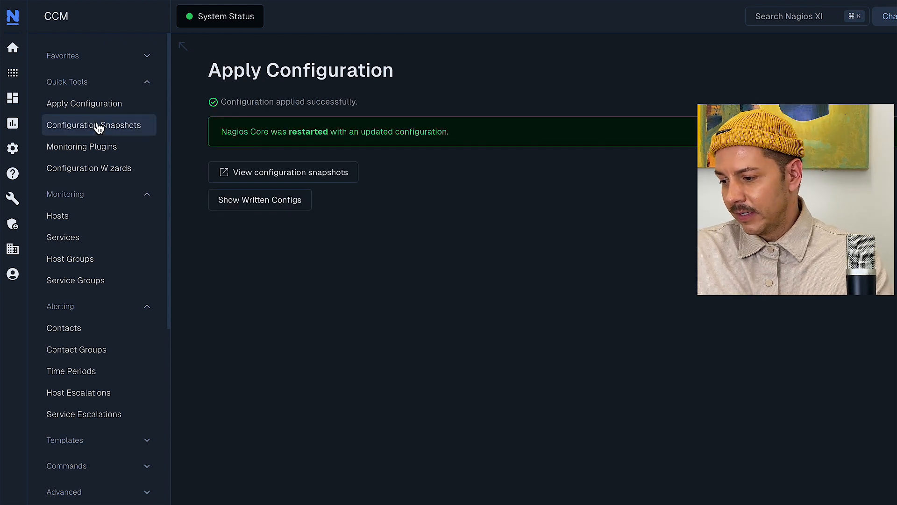
pyautogui.click(15, 52)
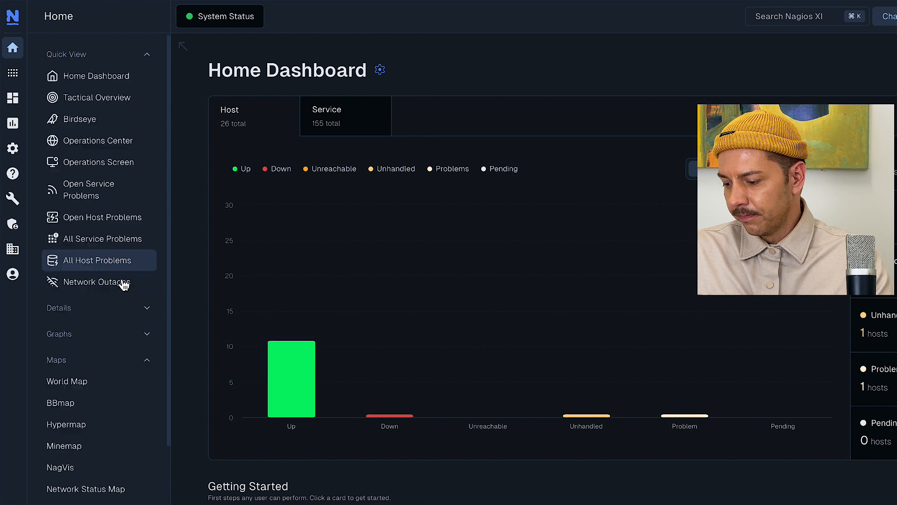
pyautogui.scroll(-2, 80, 417)
pyautogui.click(73, 446)
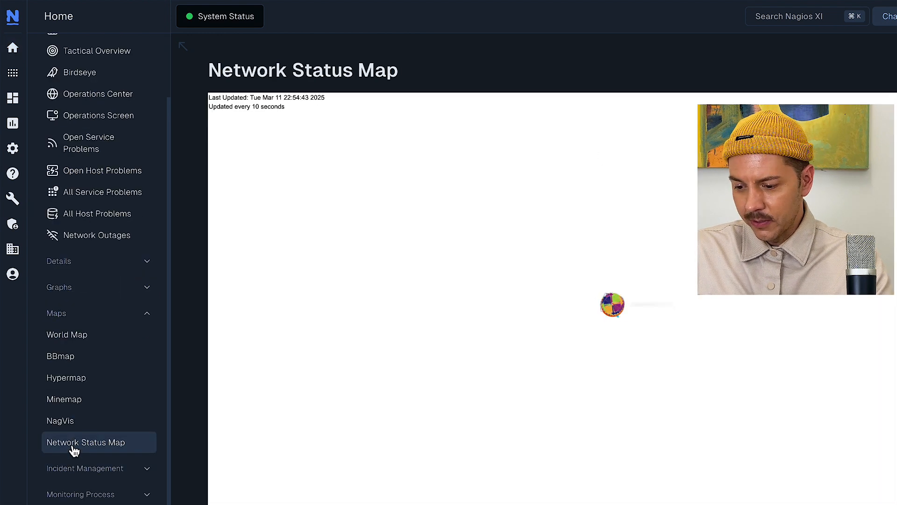